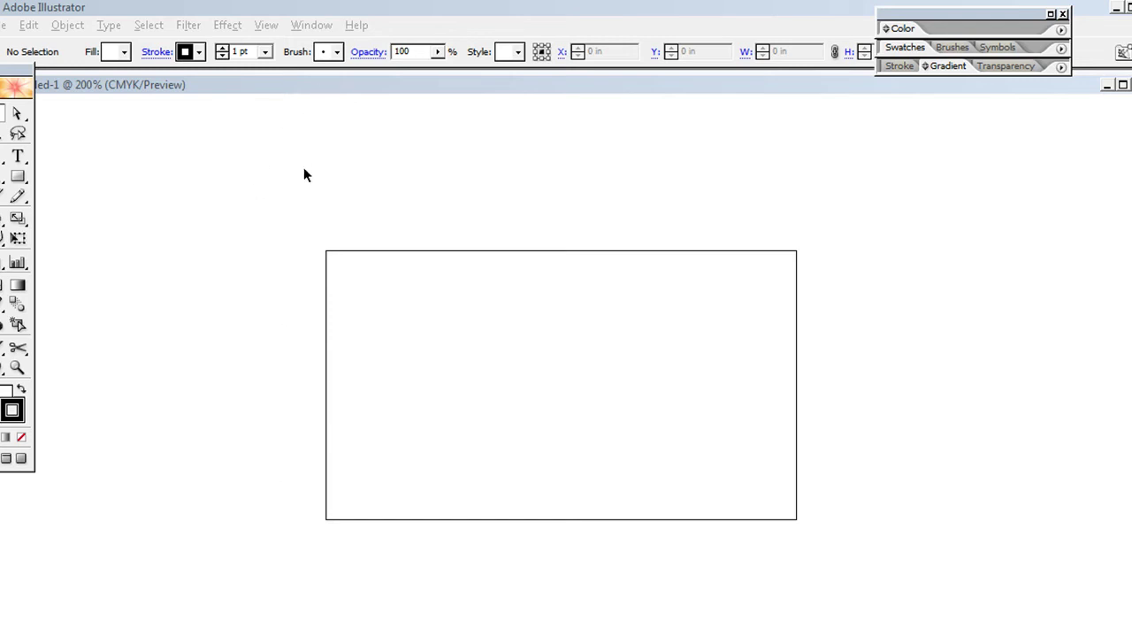
- Leave the printed-card photo and switch to the FINAL folder window
key("alt+Tab")
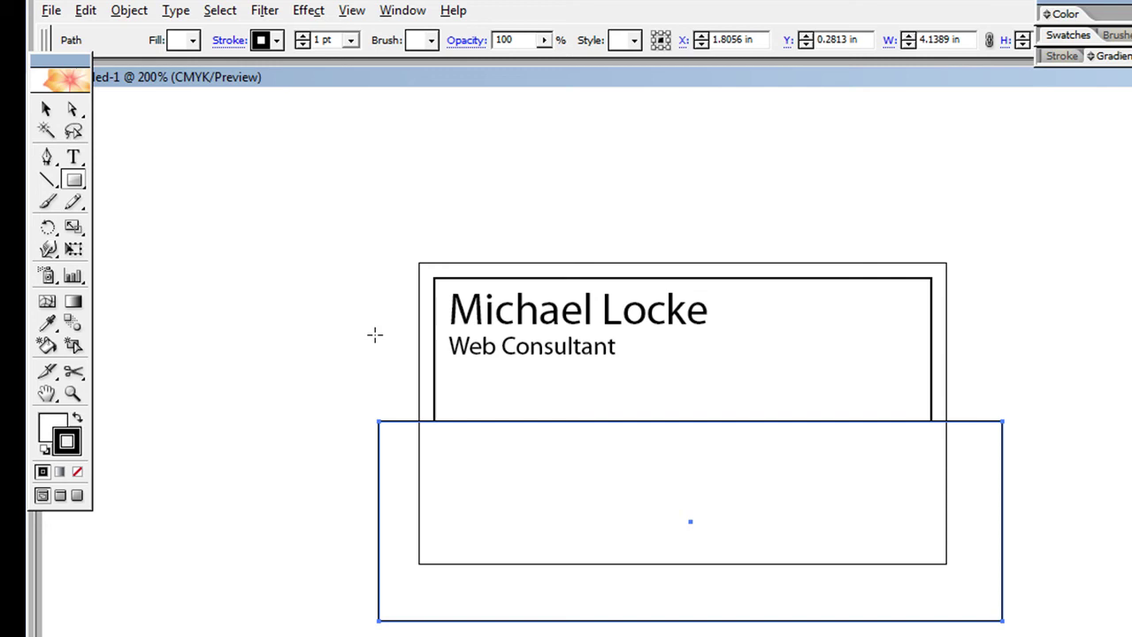
- Give the lower rectangle an orange fill and a stroke of None
left_click(49, 428)
left_click(191, 41)
left_click(120, 79)
left_click(78, 442)
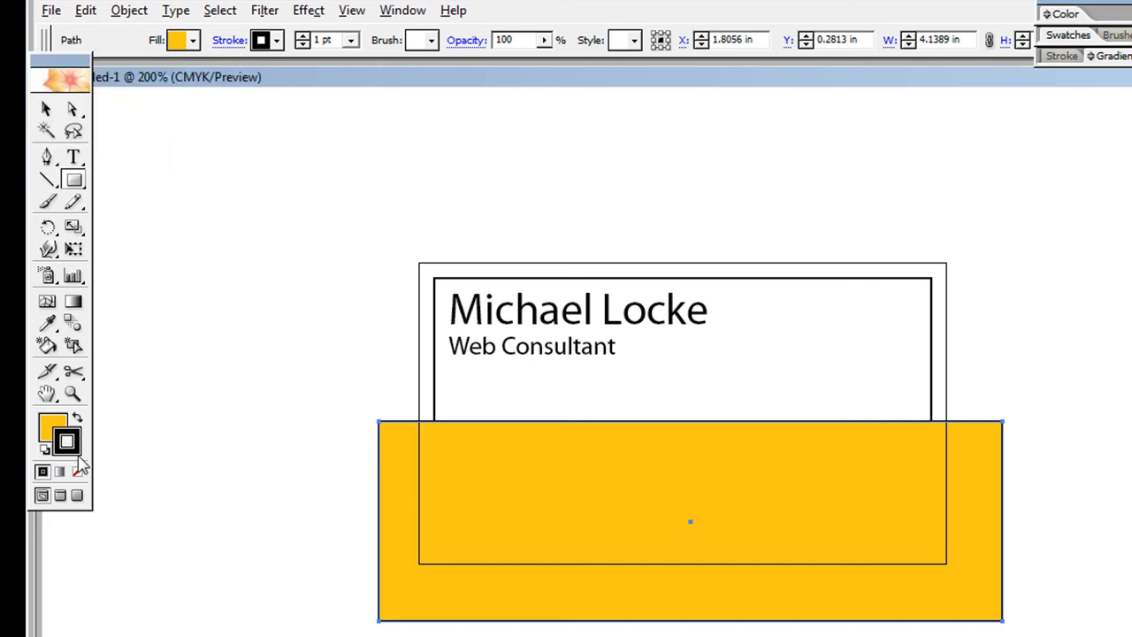
left_click(78, 474)
right_click(398, 474)
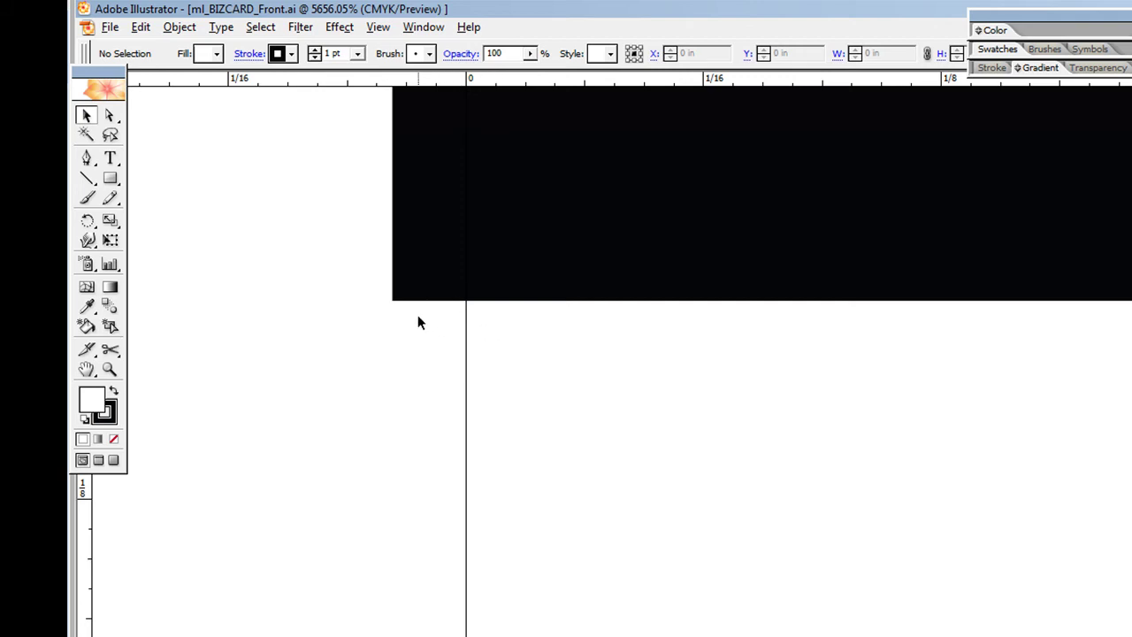
- Bring up the zoom level list for the opened ml_BIZCARD_Front.ai card
left_click(141, 631)
- Zoom the front card to 100%, then to 200%
left_click(114, 516)
left_click(142, 630)
left_click(121, 496)
scroll(618, 354, "right", 10)
- Select the ml logo, letters and banner to confirm they're outlined paths, then marquee-select everything
left_click(110, 115)
left_click(378, 334)
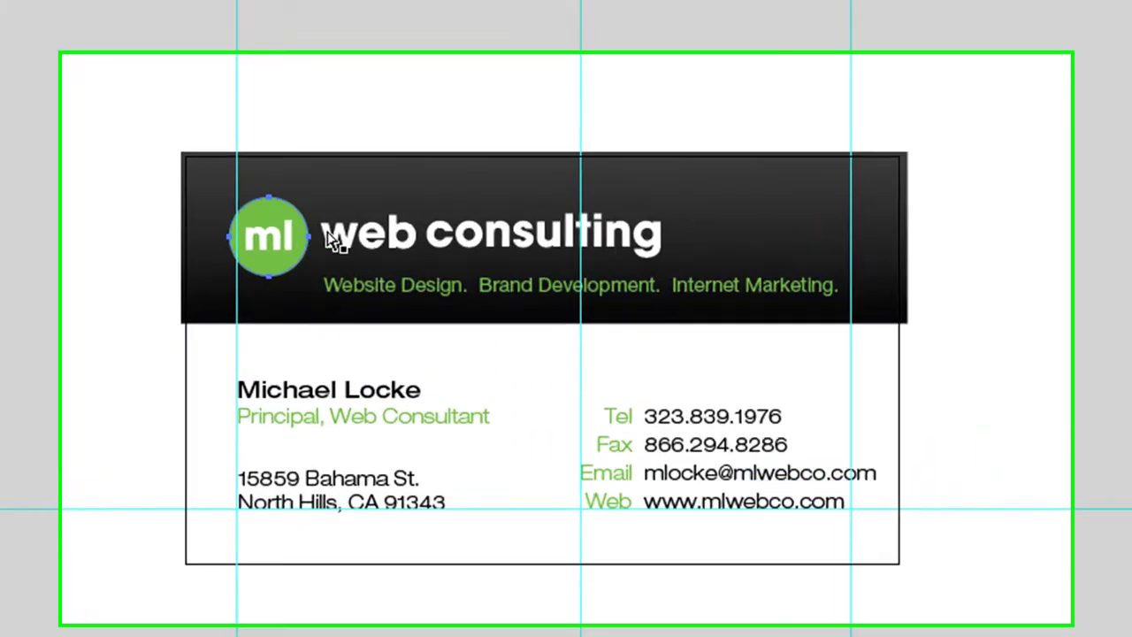
left_click(416, 326)
left_click(352, 209)
left_click(372, 209)
left_click(422, 209)
left_click(457, 205)
left_click(457, 203, "shift")
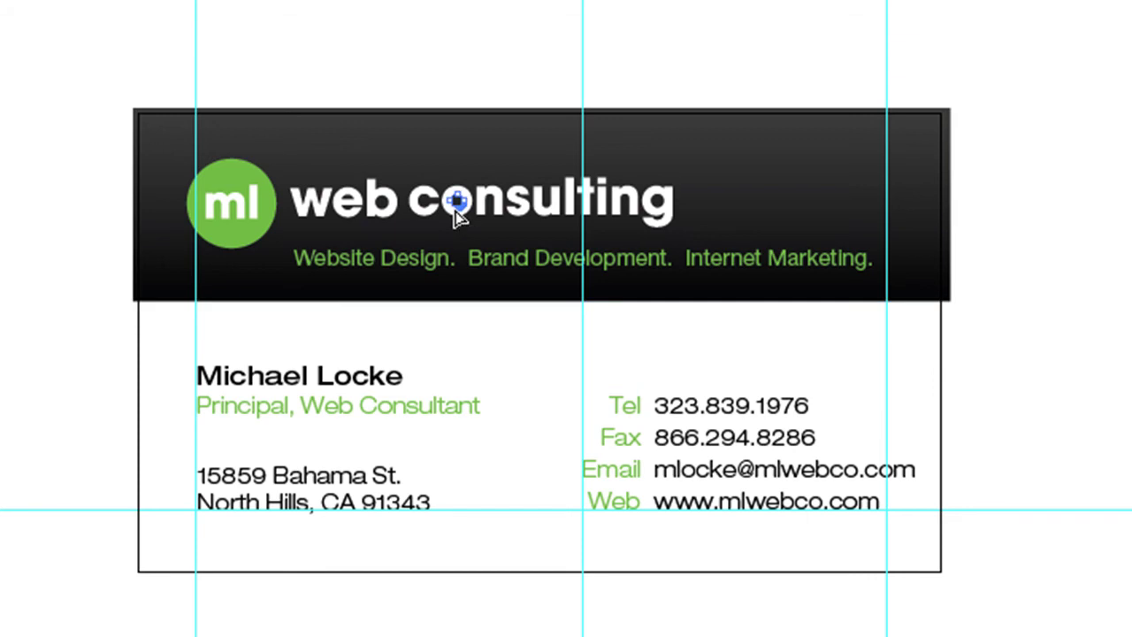
left_click_drag(16, 83, 1067, 583)
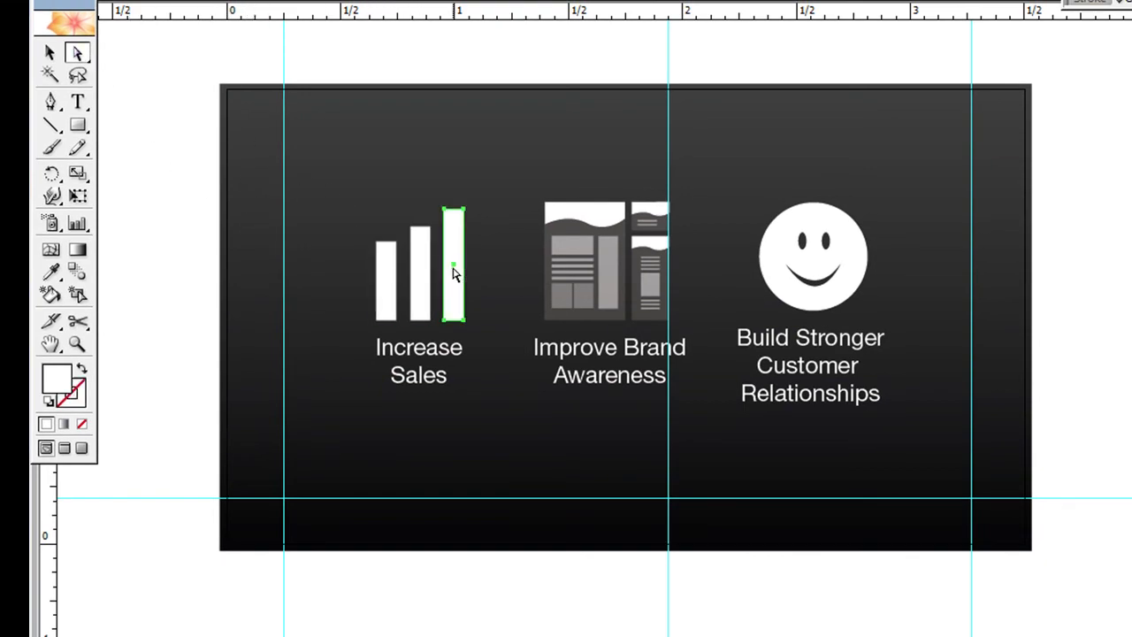
- Nudge the dark background rectangle and inspect the smiley, brochure and sales-bar icons
left_click(476, 482)
mouse_move(362, 177)
left_mouse_down()
mouse_move(421, 211)
mouse_move(366, 165)
left_mouse_up()
left_click(831, 296)
left_click(574, 234)
left_click(575, 219)
left_click(459, 246)
left_click(425, 272, "shift")
left_click(1101, 263)
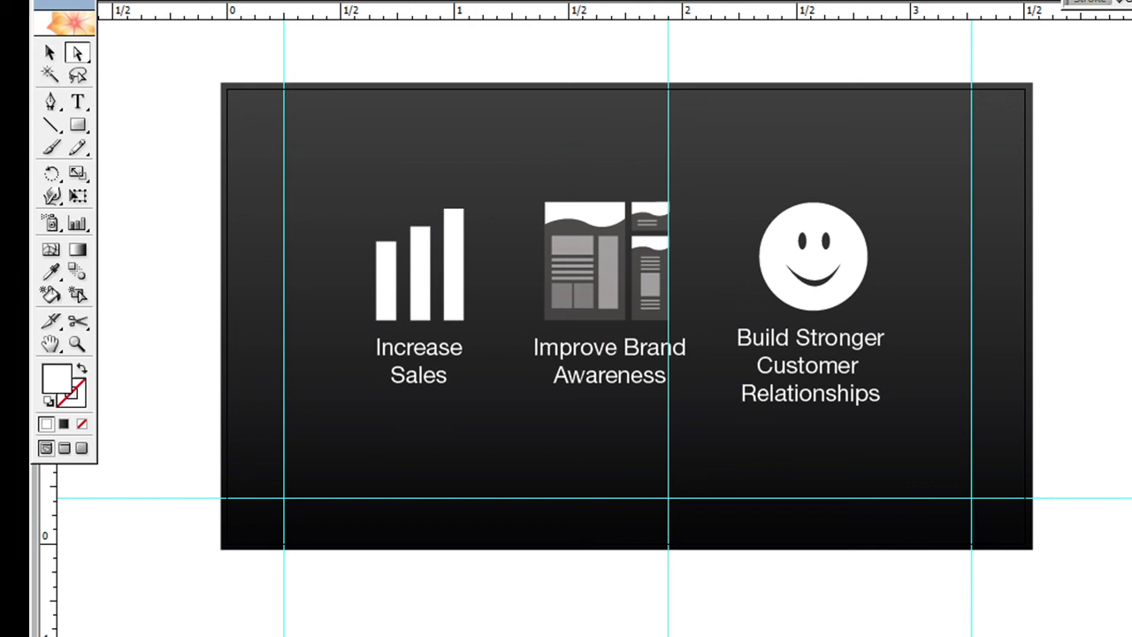
- Marquee-select all back-card artwork, apply Type > Create Outlines, and deselect
left_click_drag(181, 62, 1056, 444)
left_click(200, 0)
left_click(228, 173)
left_click(174, 136)
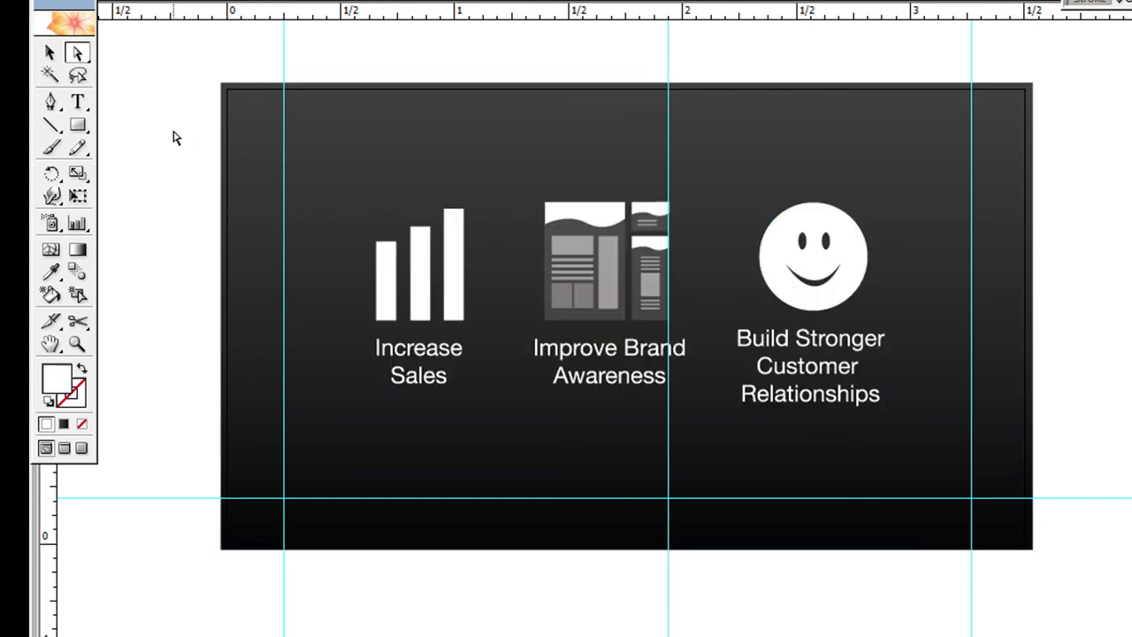
left_click(18, 0)
- Save the back card over ml_BIZCARD_Back_Printready in FINAL, confirming the replacement
left_click(111, 128)
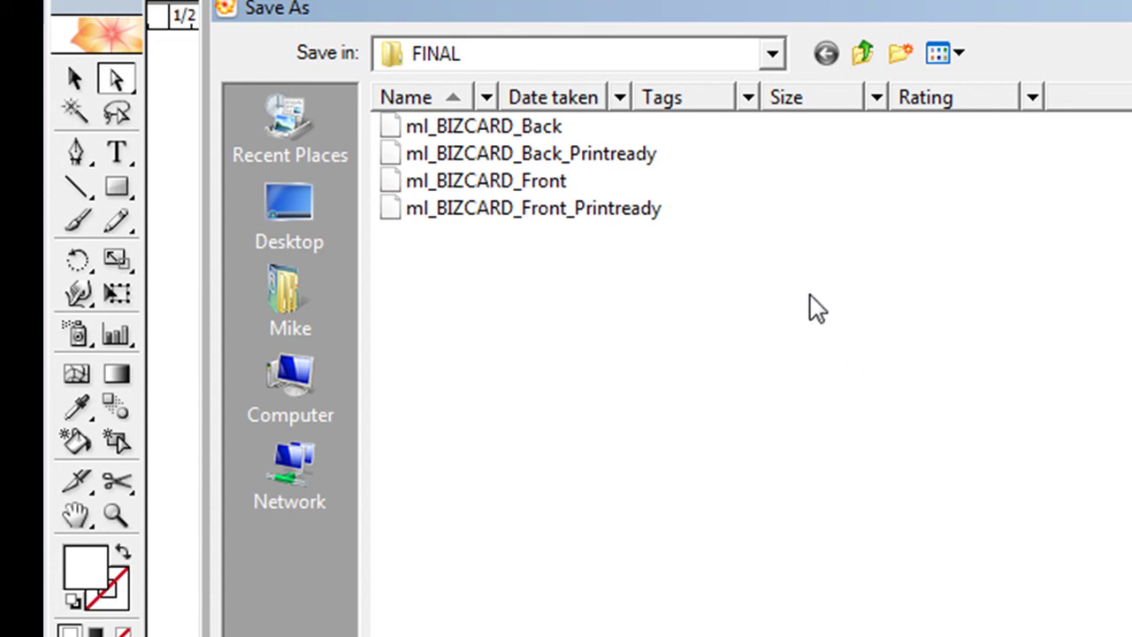
left_click(570, 166)
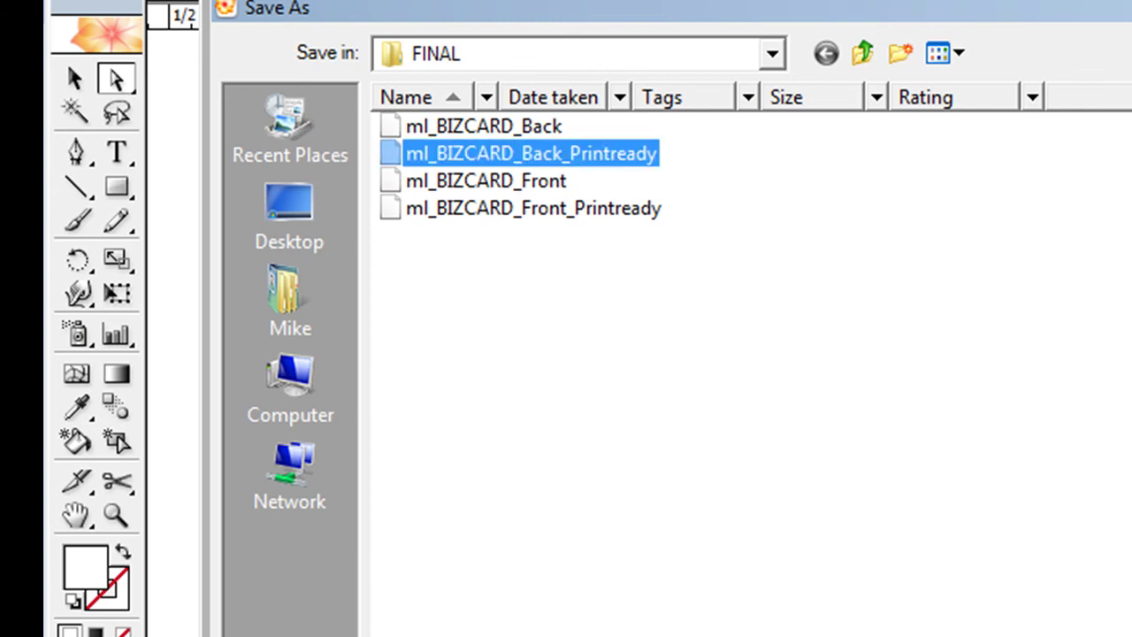
key("Return")
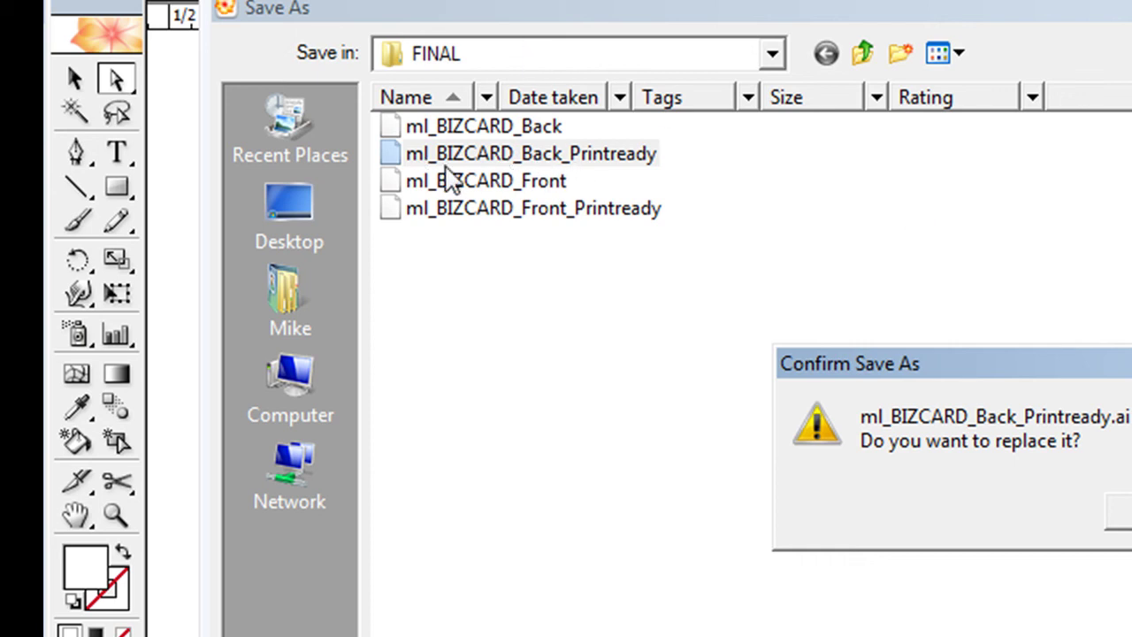
key("Return")
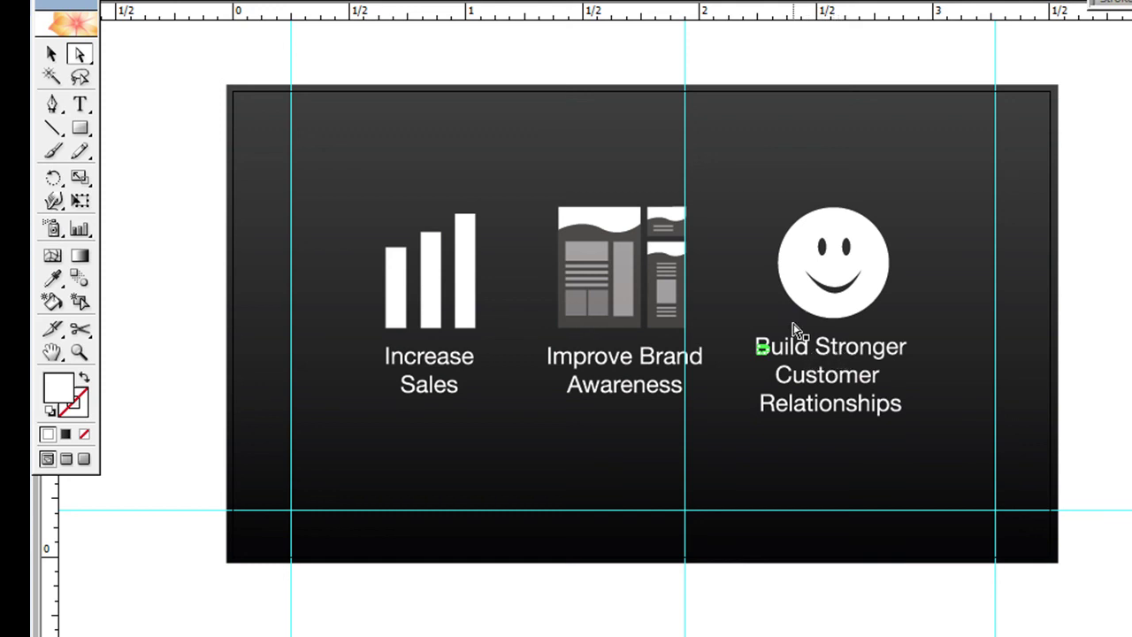
key("ctrl+a")
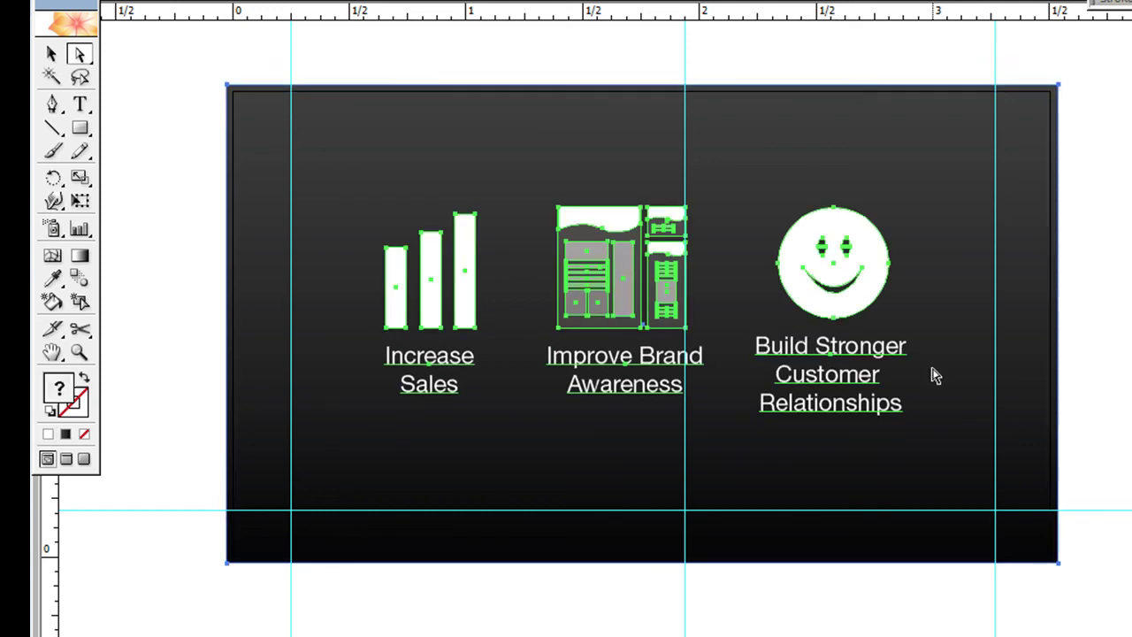
key("ctrl+shift+a")
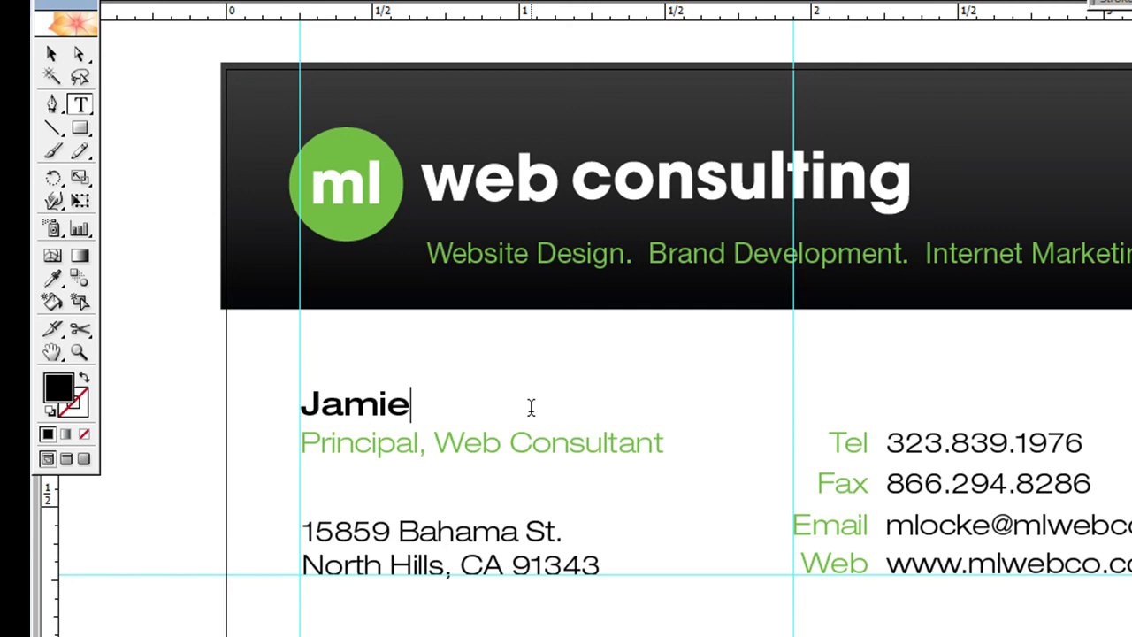
- Retype the front card's name as the new cardholder's name and outline all its text
type(" Foxx")
left_click(51, 55)
left_click_drag(185, 54, 676, 569)
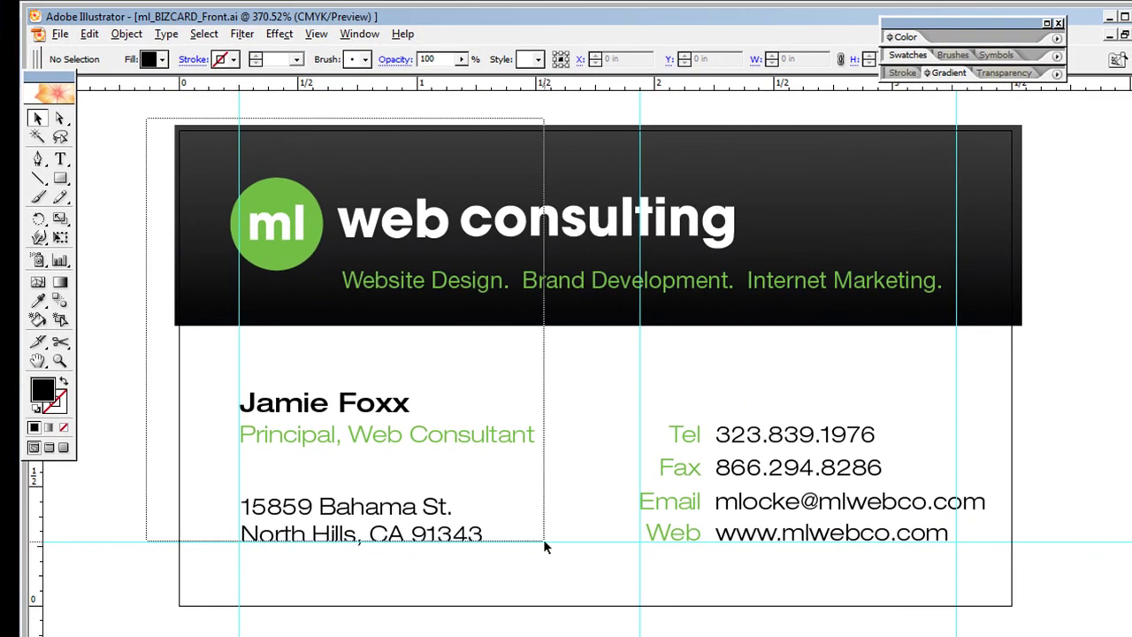
left_click_drag(545, 546, 1047, 631)
left_click(157, 39)
left_click(187, 214)
left_click(60, 33)
left_click(89, 180)
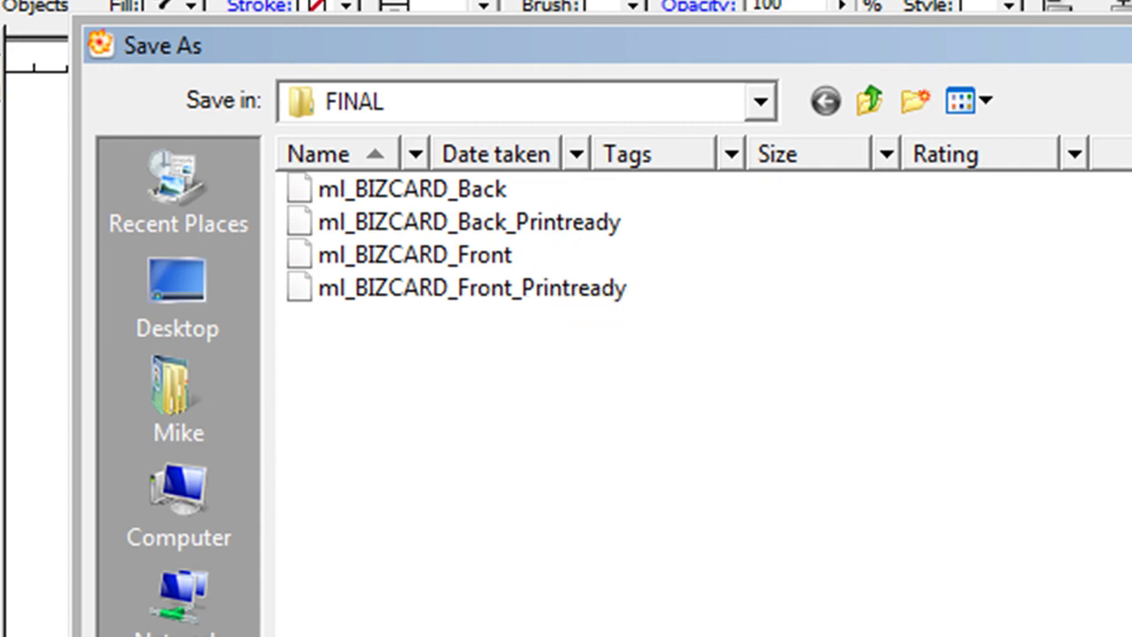
- Dismiss the Save As dialog and deselect all artwork with Ctrl+Shift+A
key("Return")
key("ctrl+shift+a")
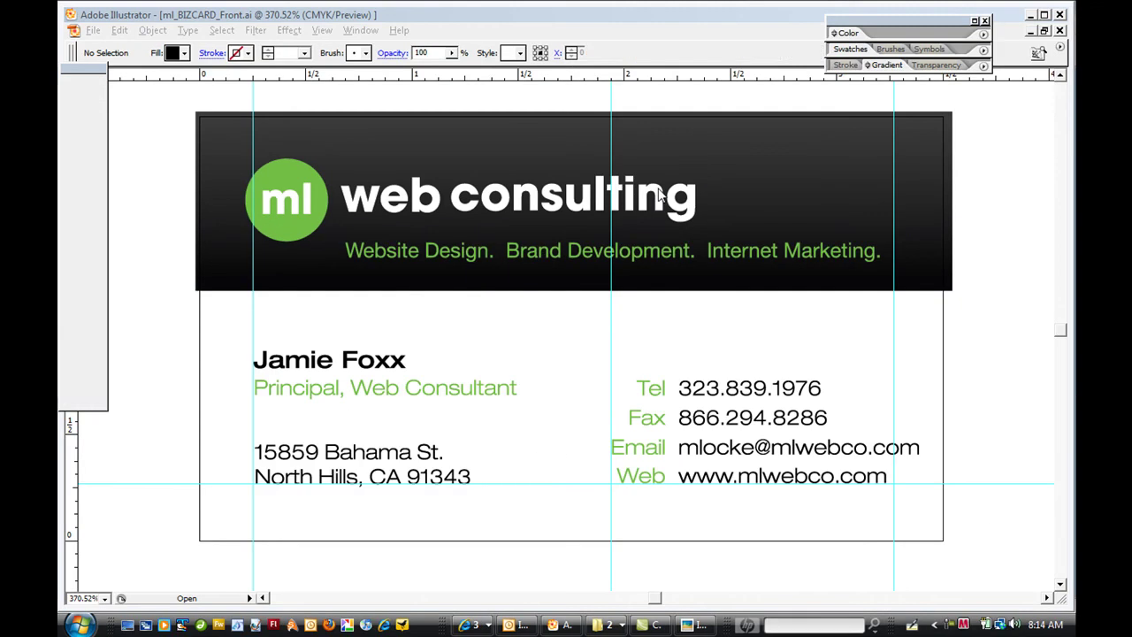
- Open the front card's Print settings with Do Not Scale on an 8.5 × 11 in page
left_click(91, 31)
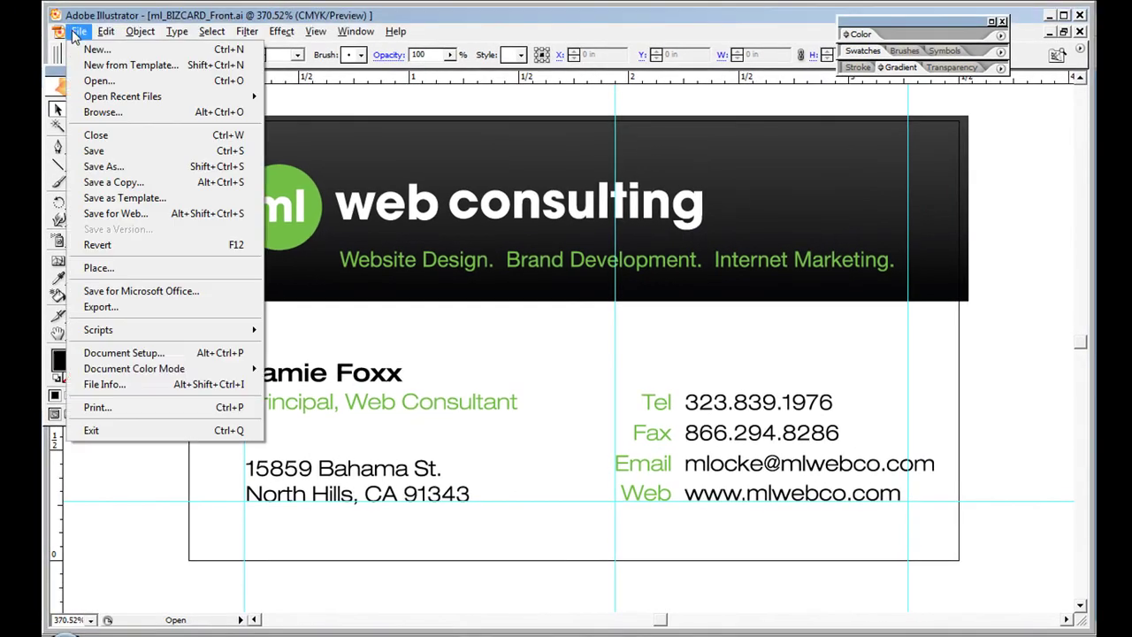
left_click(82, 406)
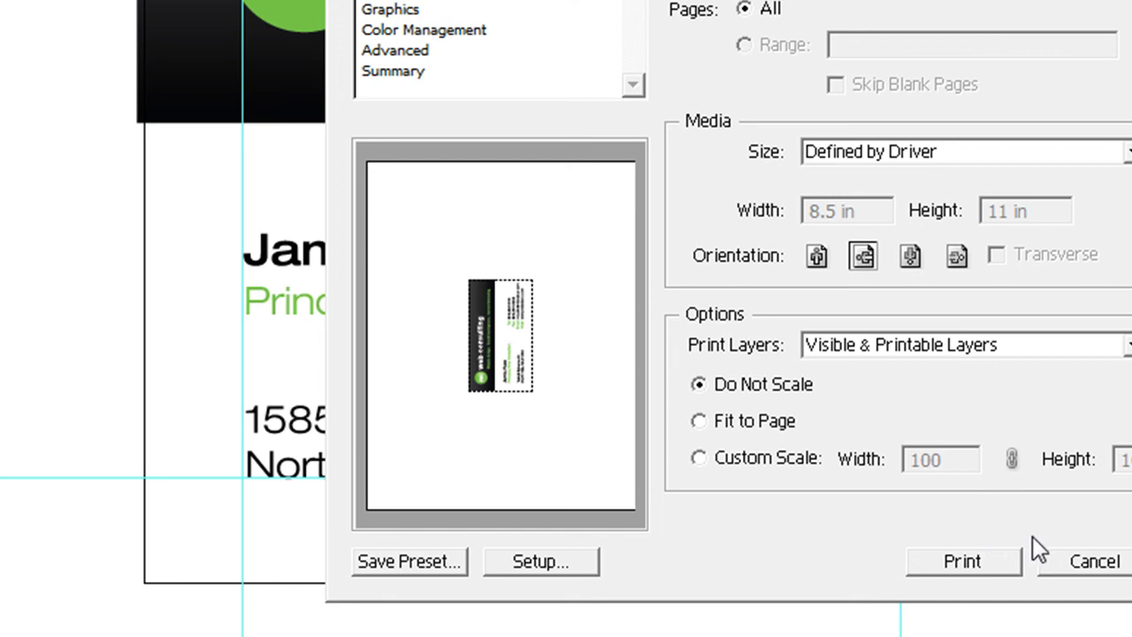
- Cancel the Print dialog and leave the front card with nothing selected
left_click(1064, 557)
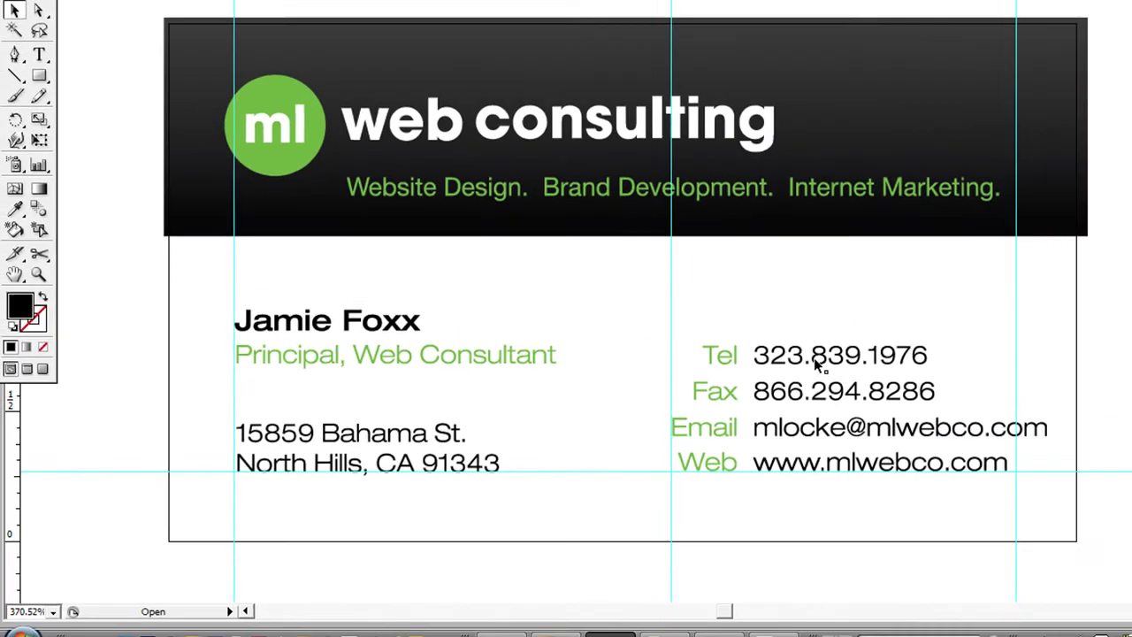
left_click(801, 359)
left_click(897, 302)
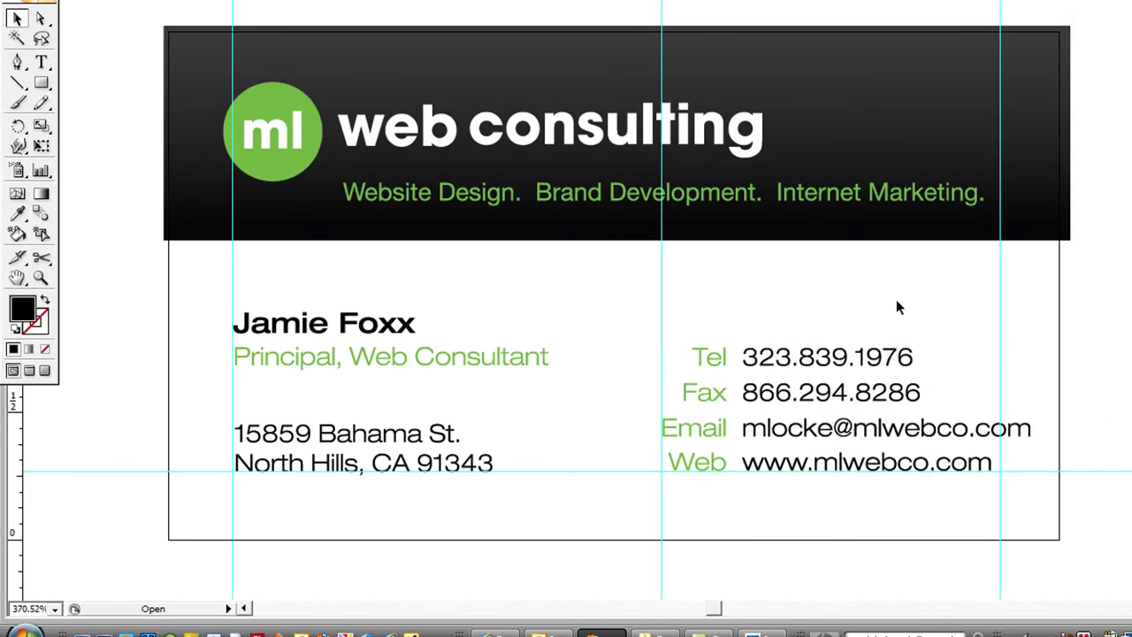